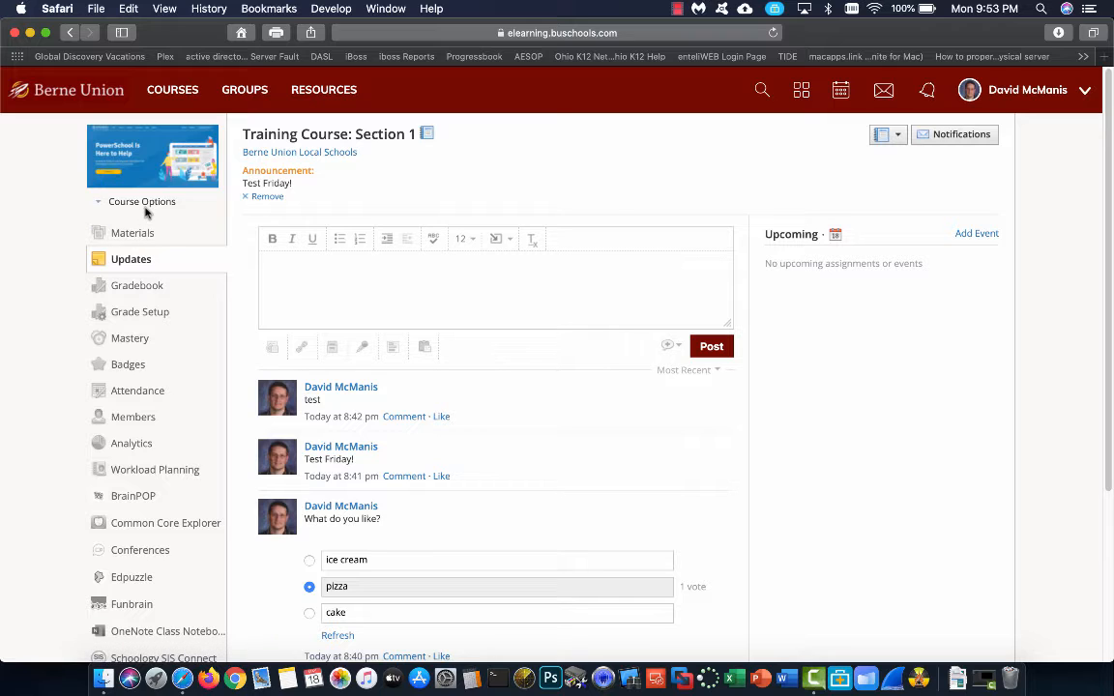
Open the Training Course's grade setup and view the Pass/Fail scale and the final grade settings.
left_click(134, 312)
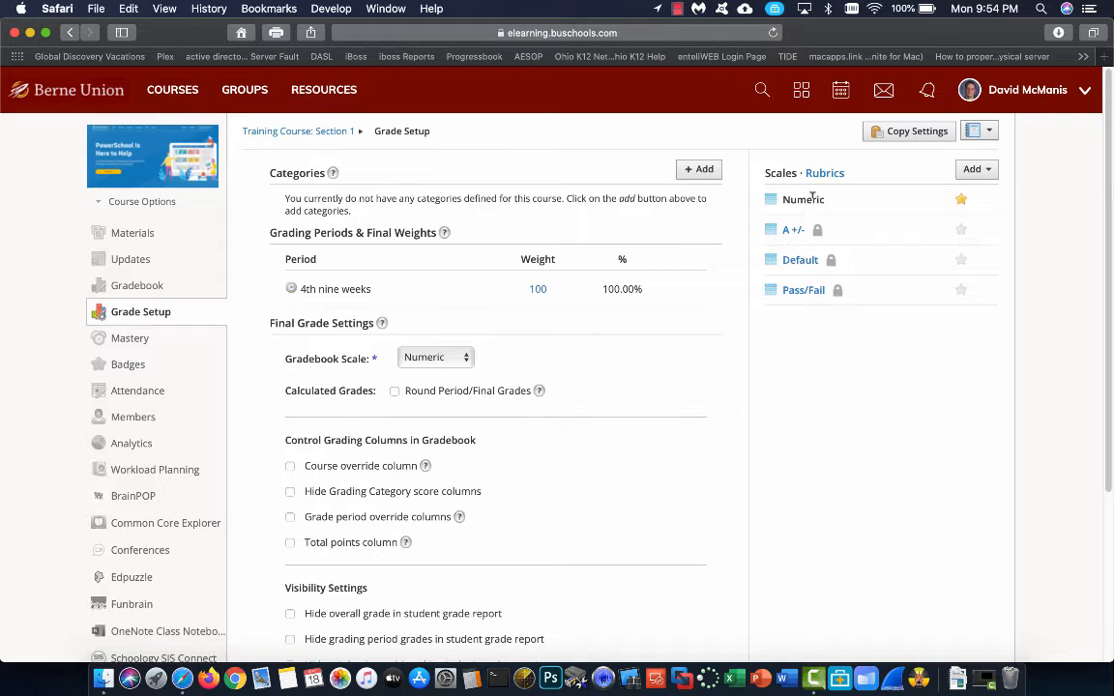
left_click(794, 294)
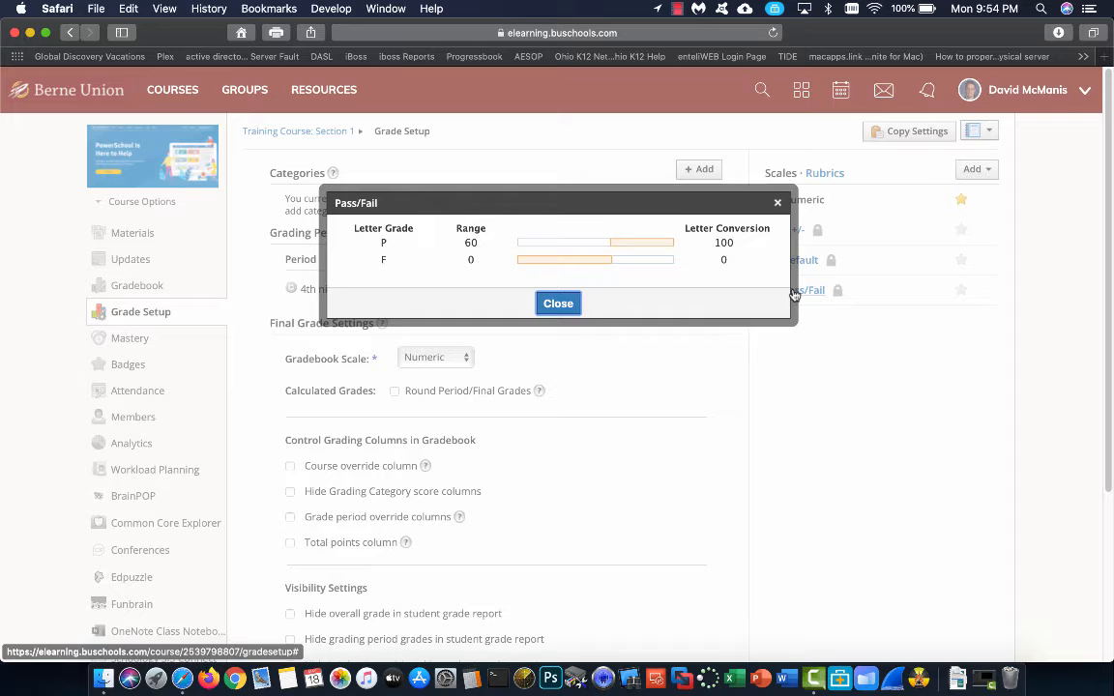
left_click(560, 304)
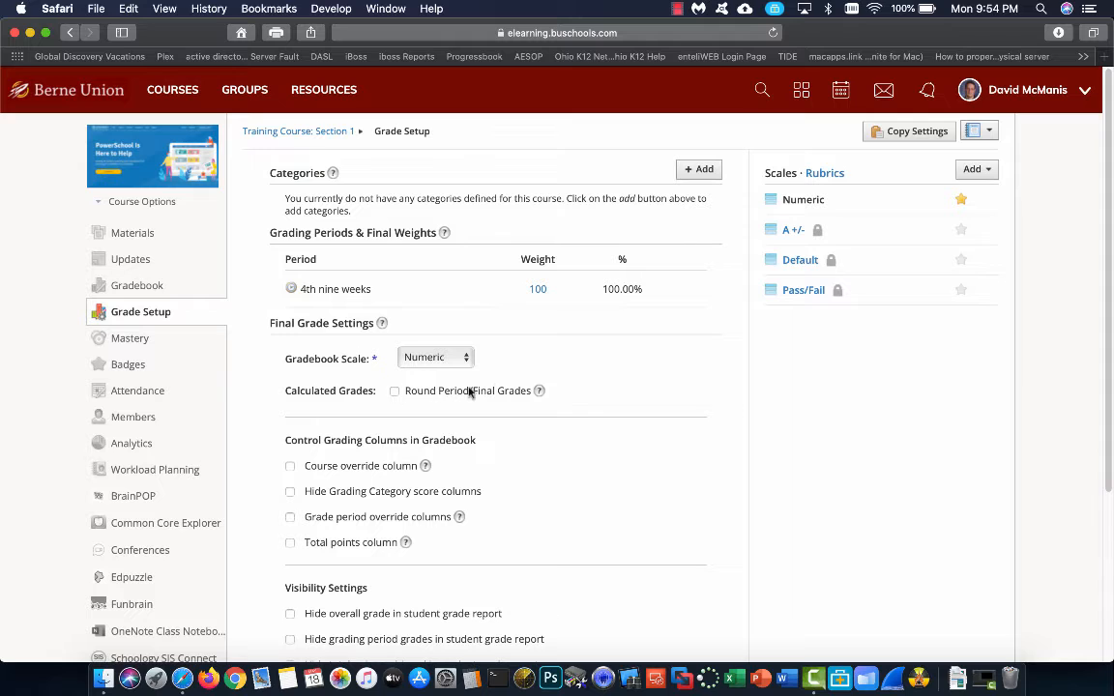
scroll(460, 428, "down", 3)
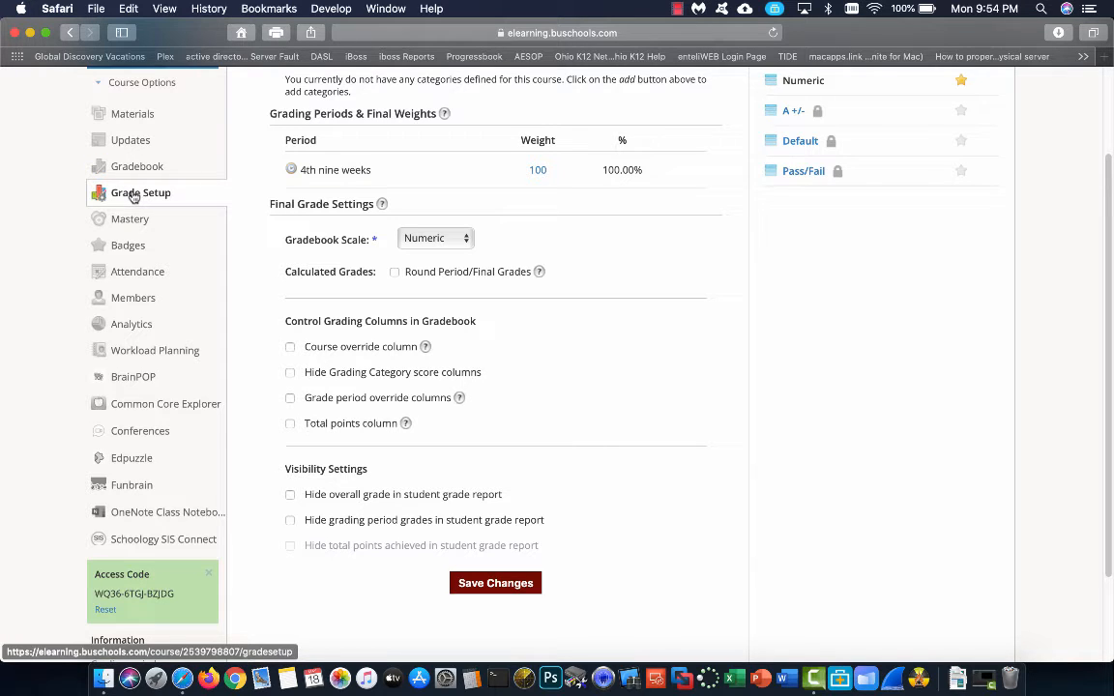
scroll(518, 206, "up", 3)
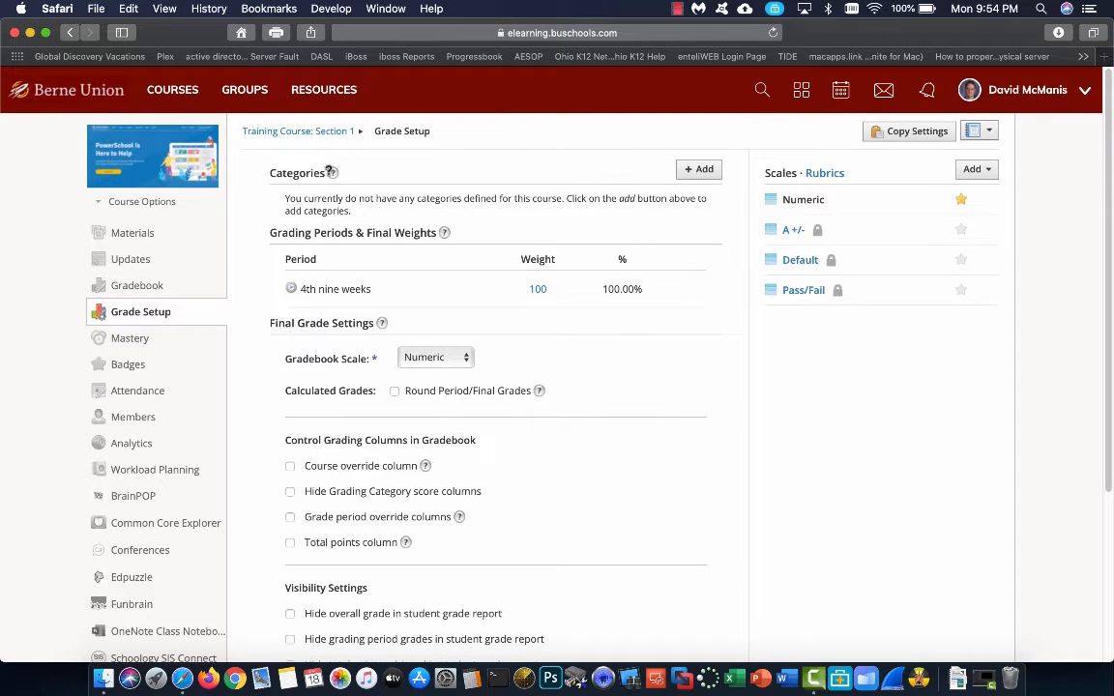
Add a grading category named Homework, calculated by total points.
mouse_move(329, 170)
left_click(709, 174)
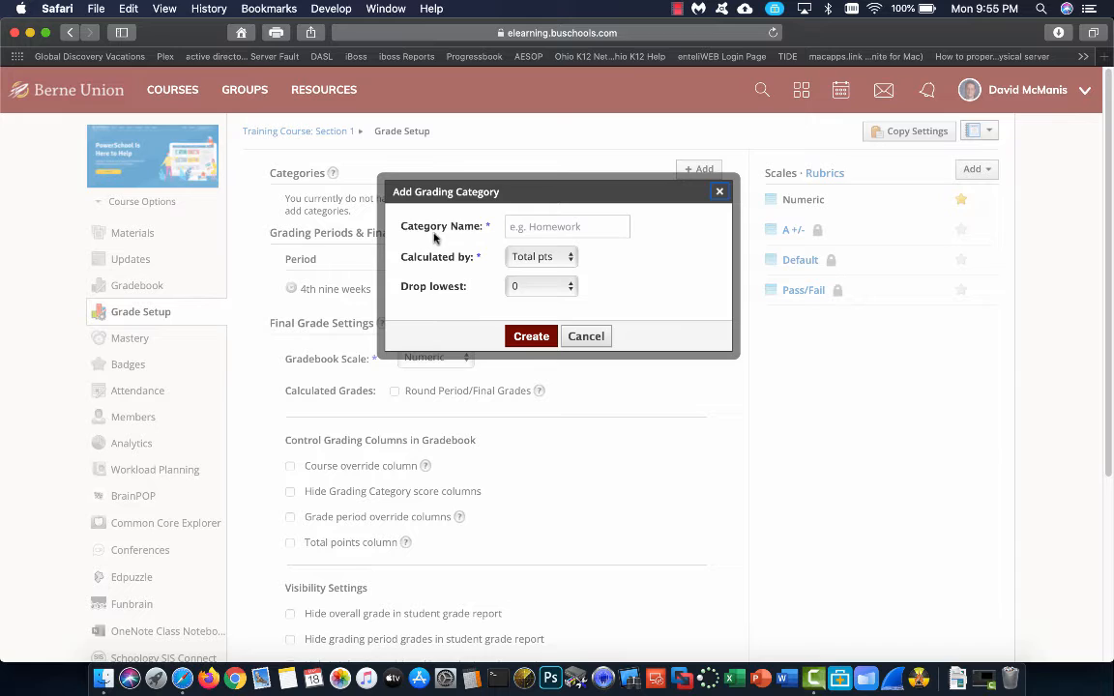
left_click(543, 222)
type("Homework")
left_click(566, 257)
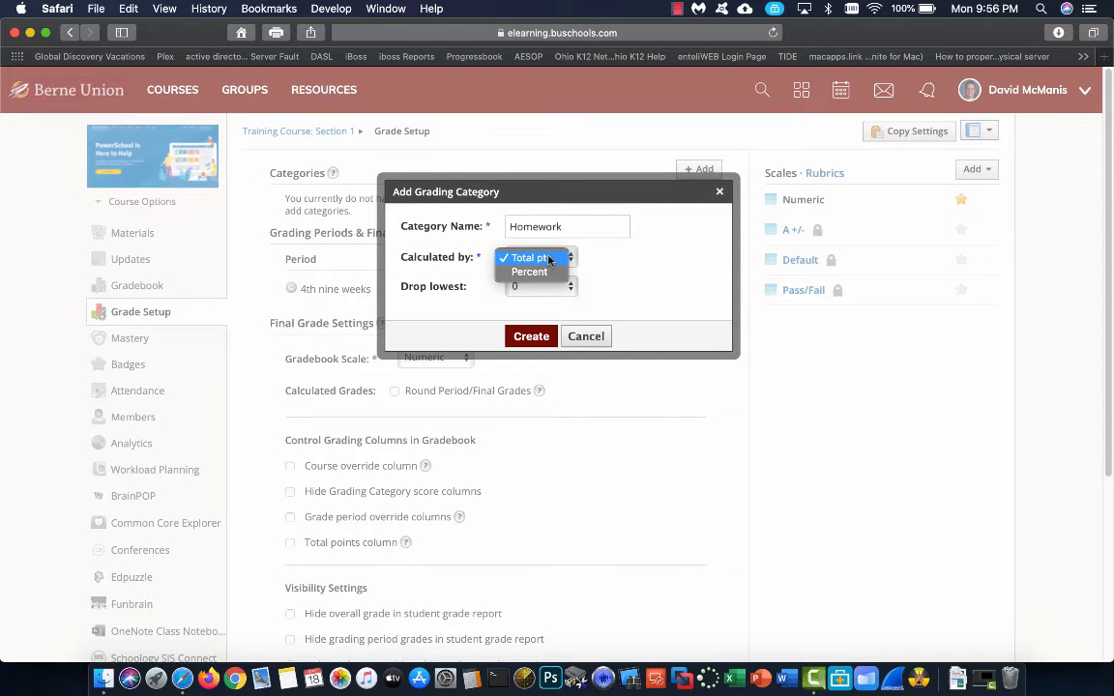
left_click(549, 260)
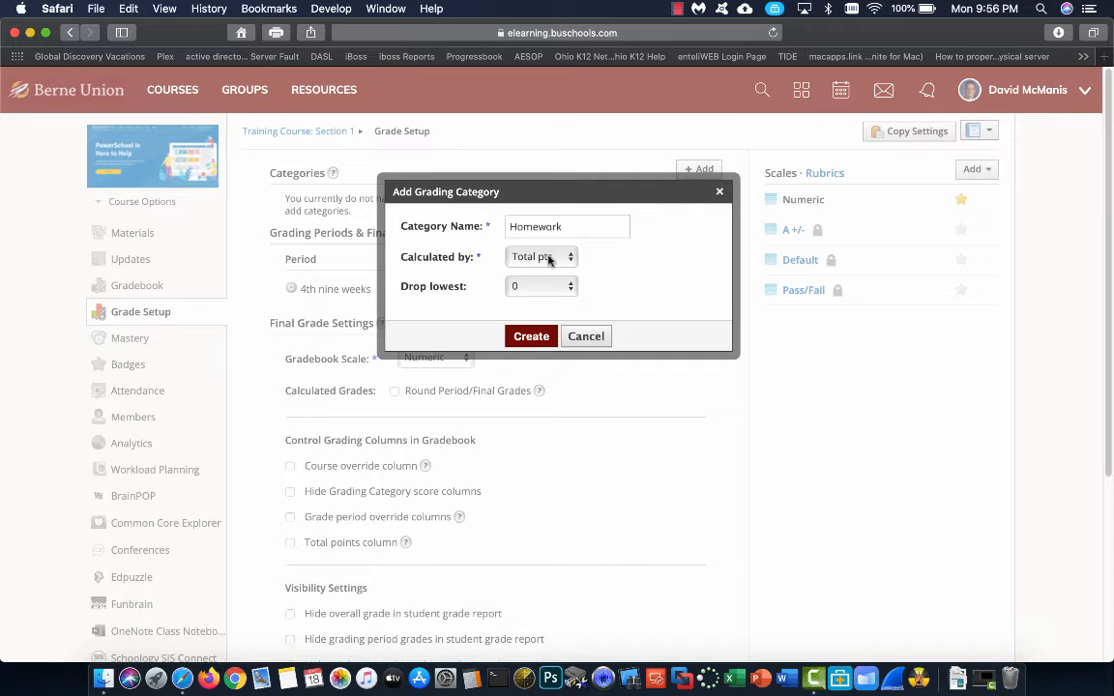
left_click(525, 335)
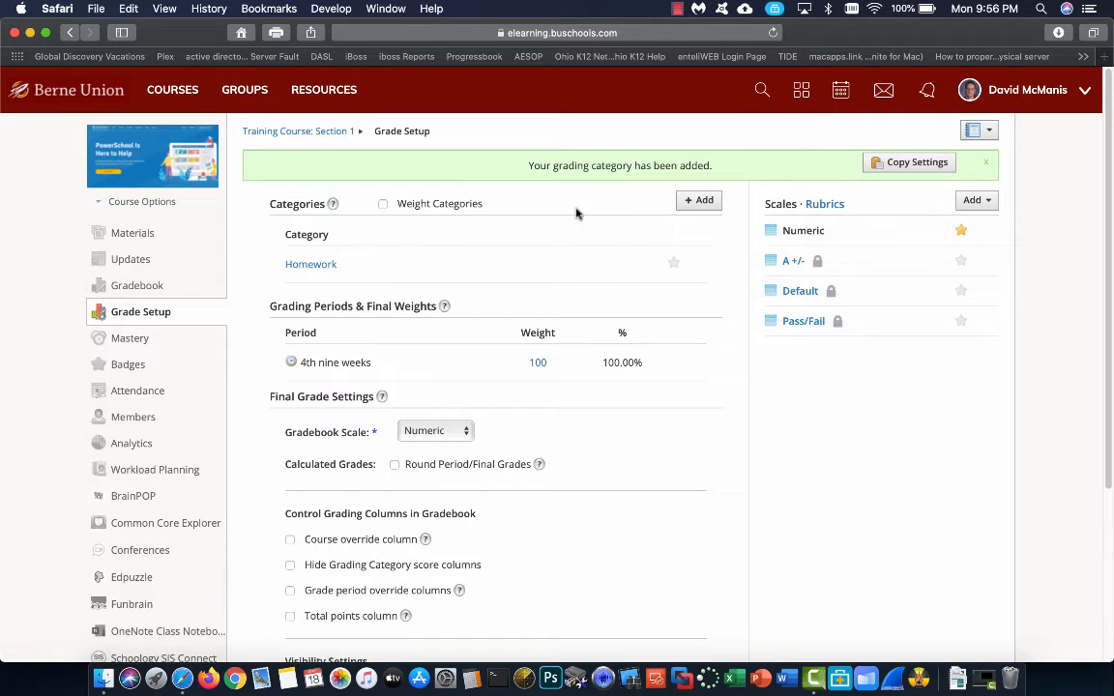
Add a second grading category named Tests.
left_click(699, 201)
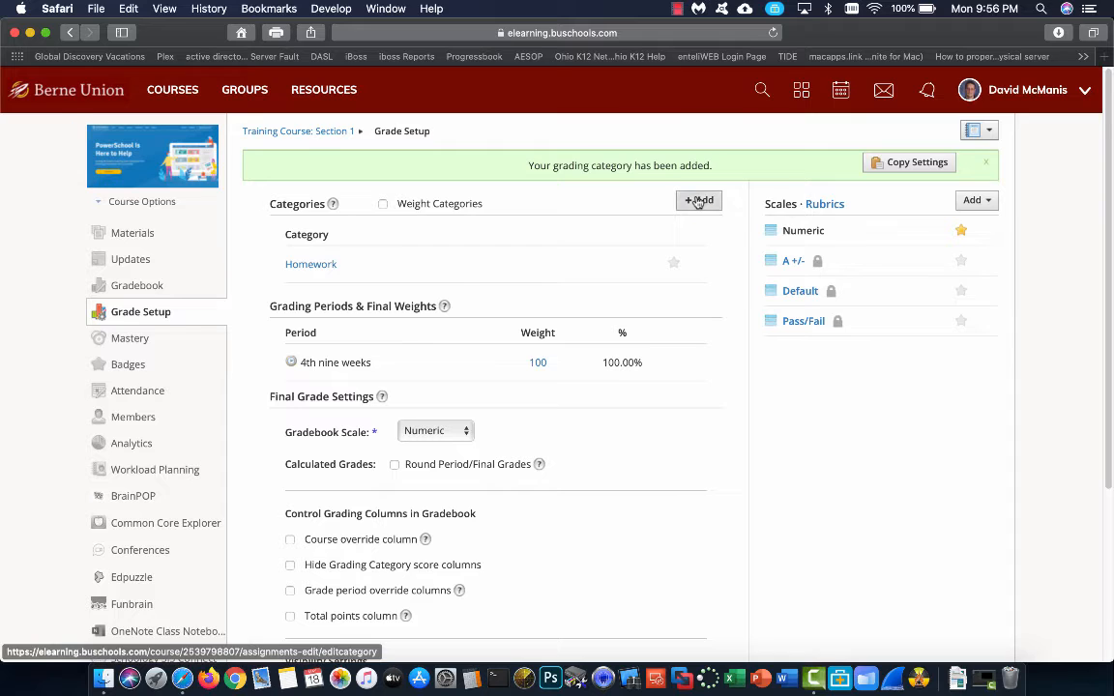
left_click(523, 228)
type("Tests")
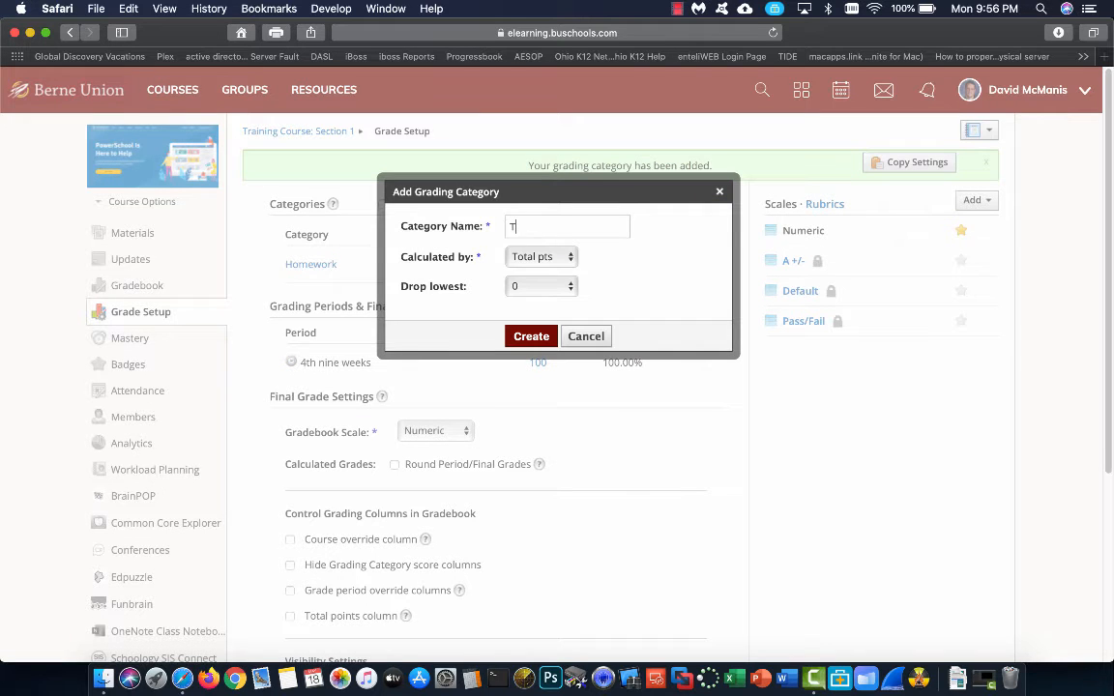
left_click(531, 336)
Add a third grading category named Quizzes.
left_click(700, 200)
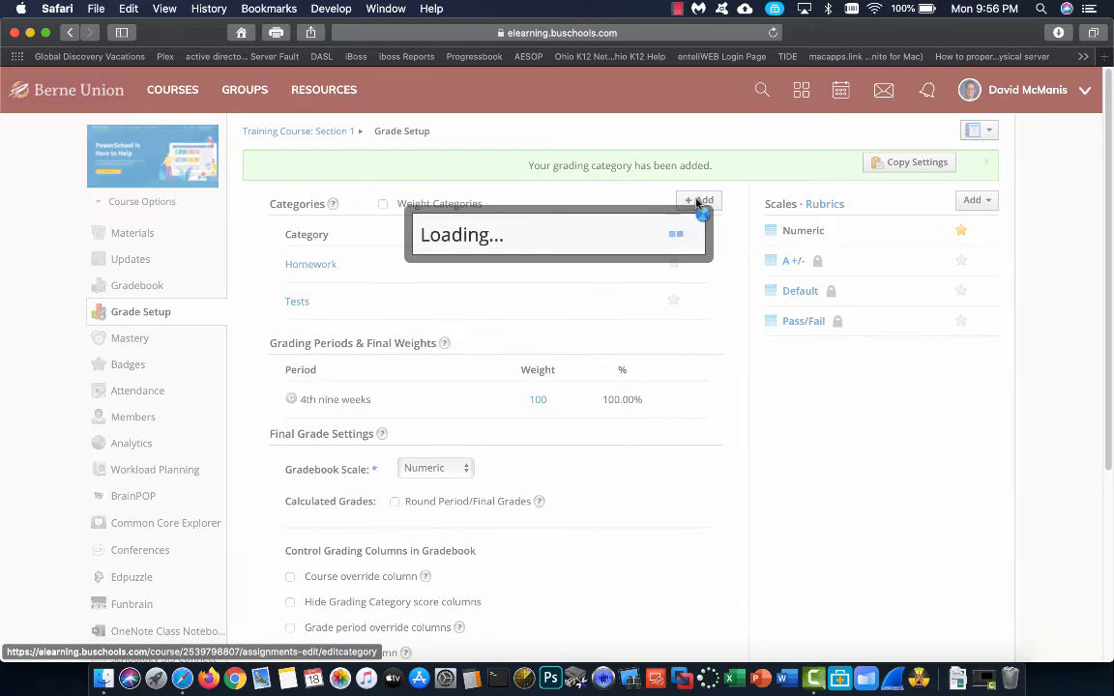
left_click(624, 227)
type("Quizzes")
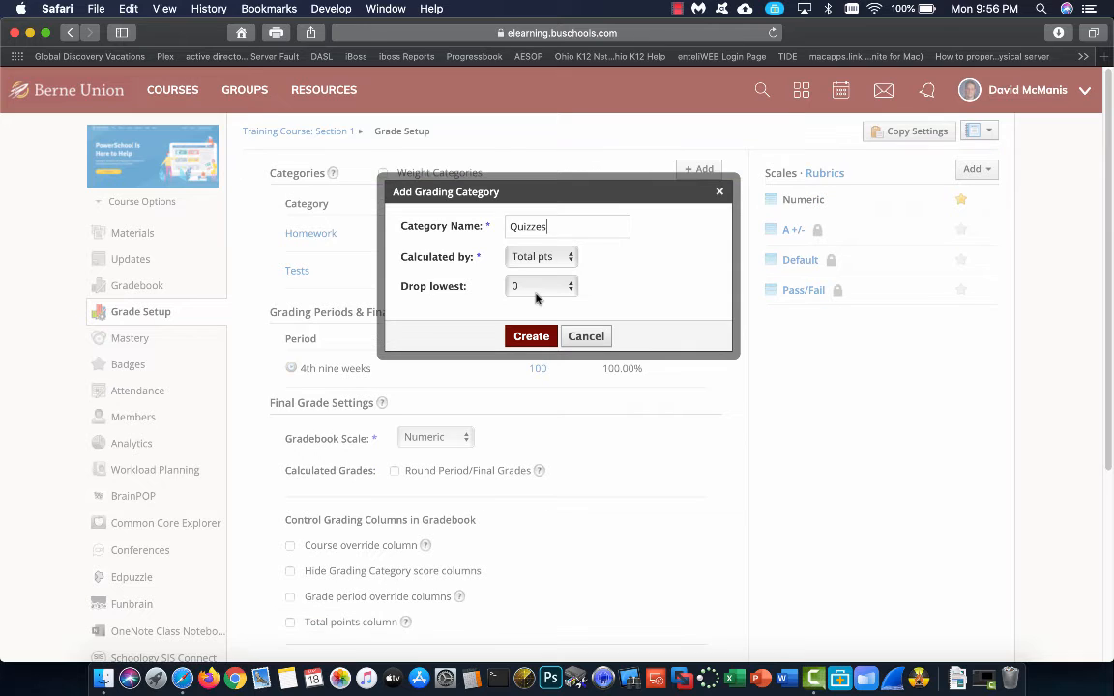
left_click(533, 337)
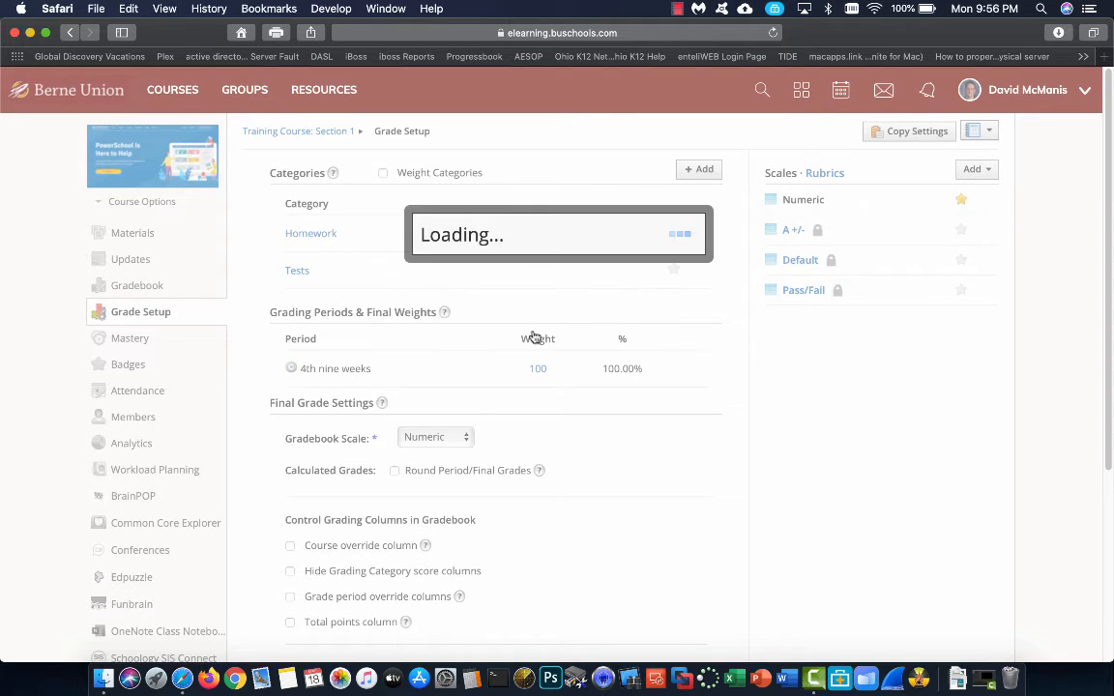
Add a grading category named Projects and save the course's grade setup changes.
left_click(703, 201)
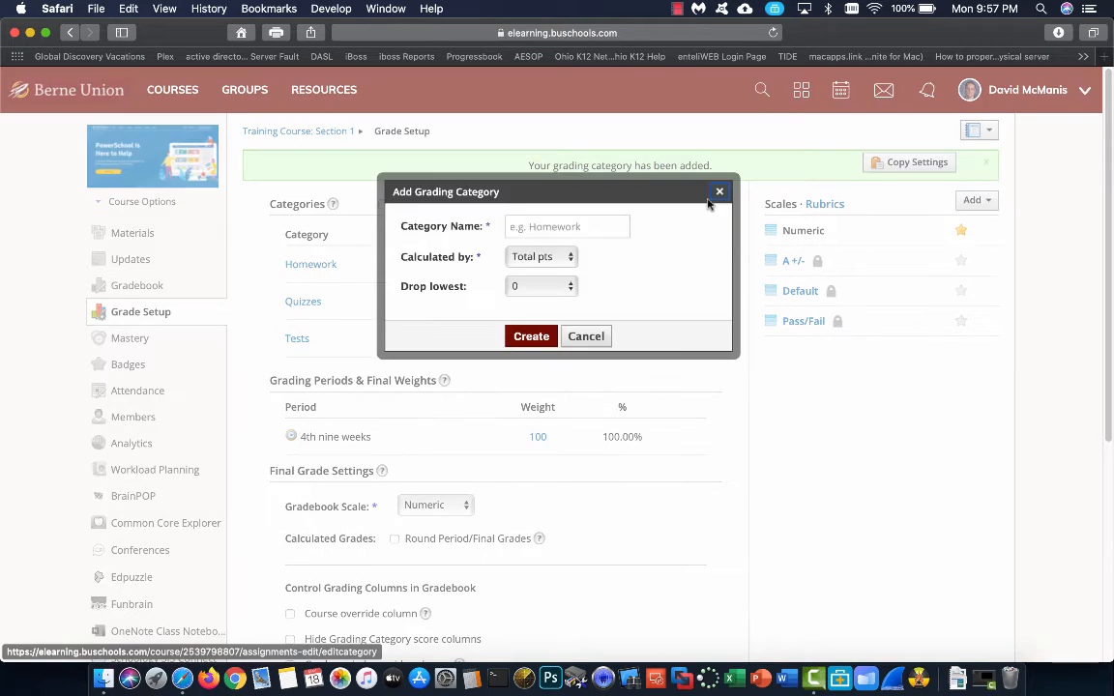
left_click(628, 228)
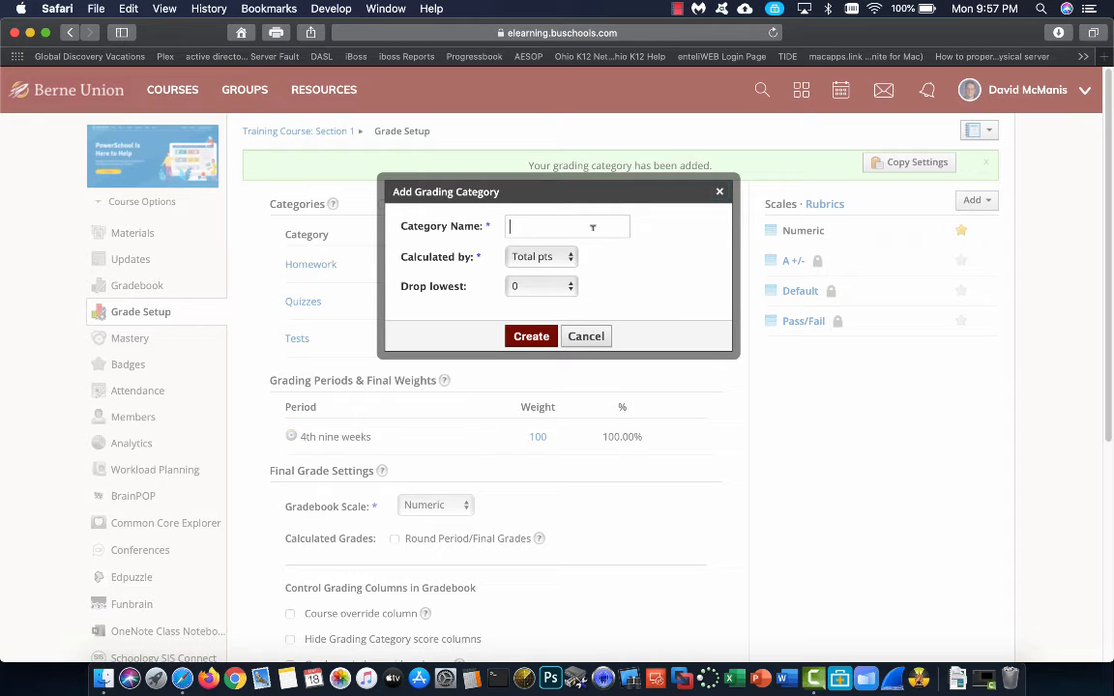
type("Projects")
left_click(532, 336)
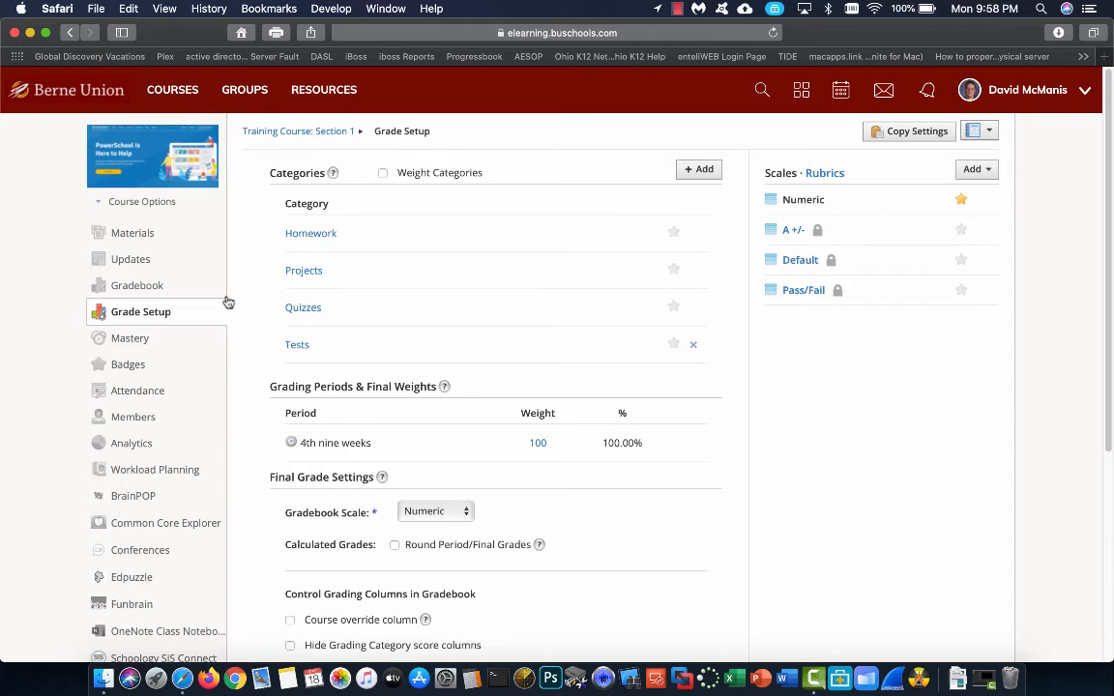
scroll(373, 371, "down", 6)
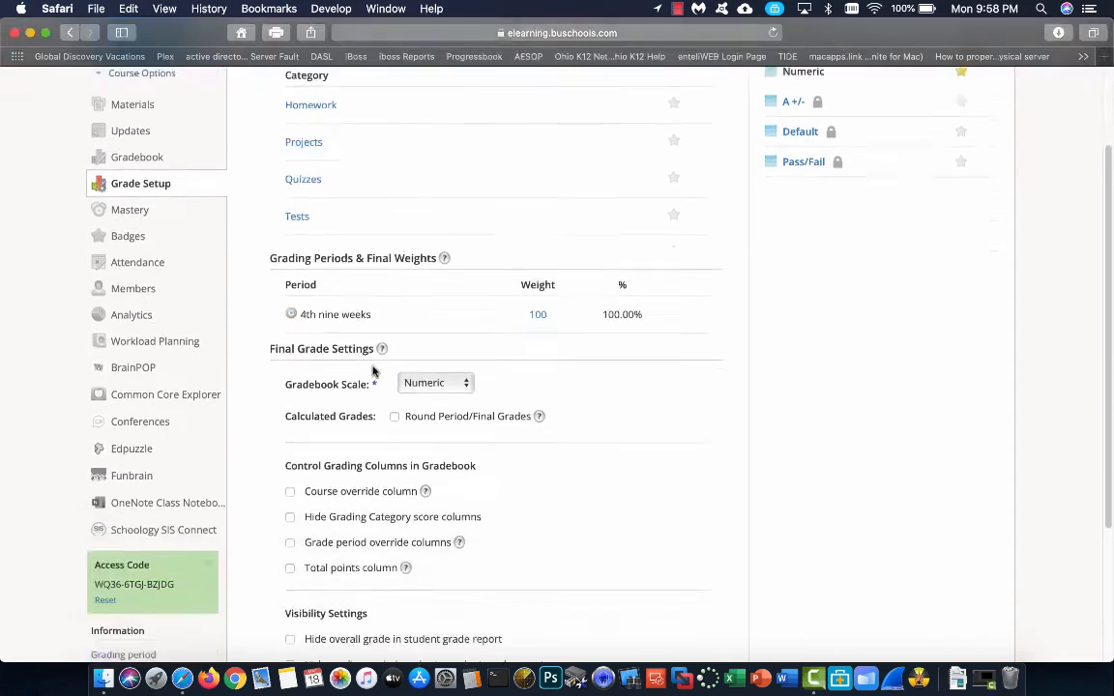
left_click(486, 561)
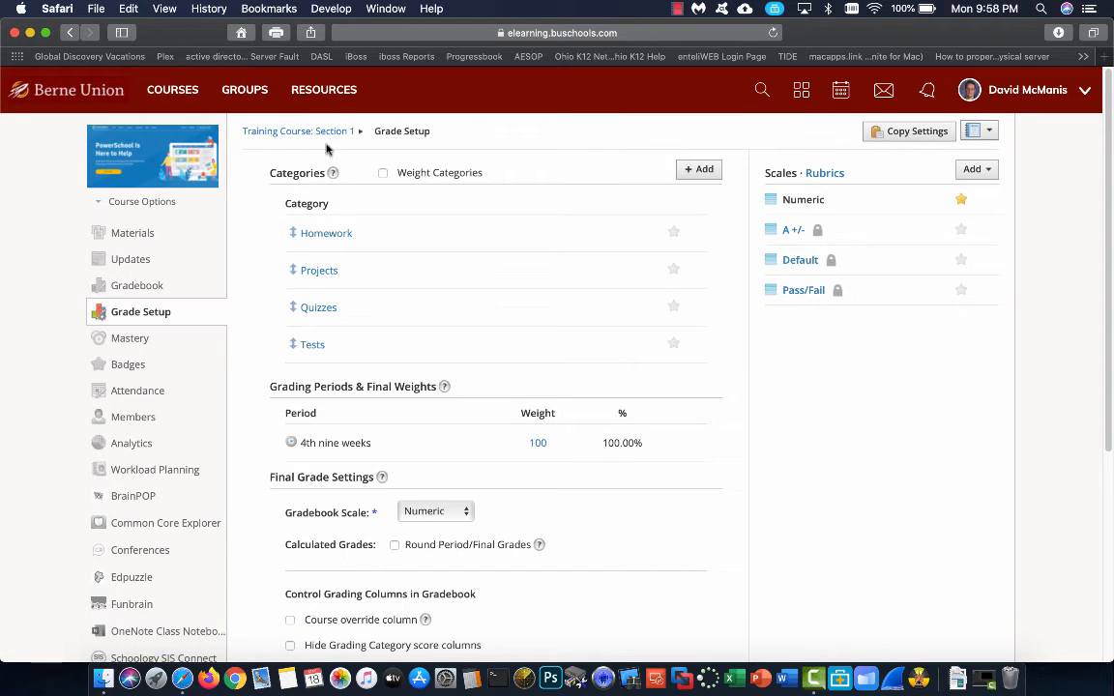
View the grade setup of Tech Tutorials: Section 1, and return to that of Training Course: Section 1.
left_click(988, 135)
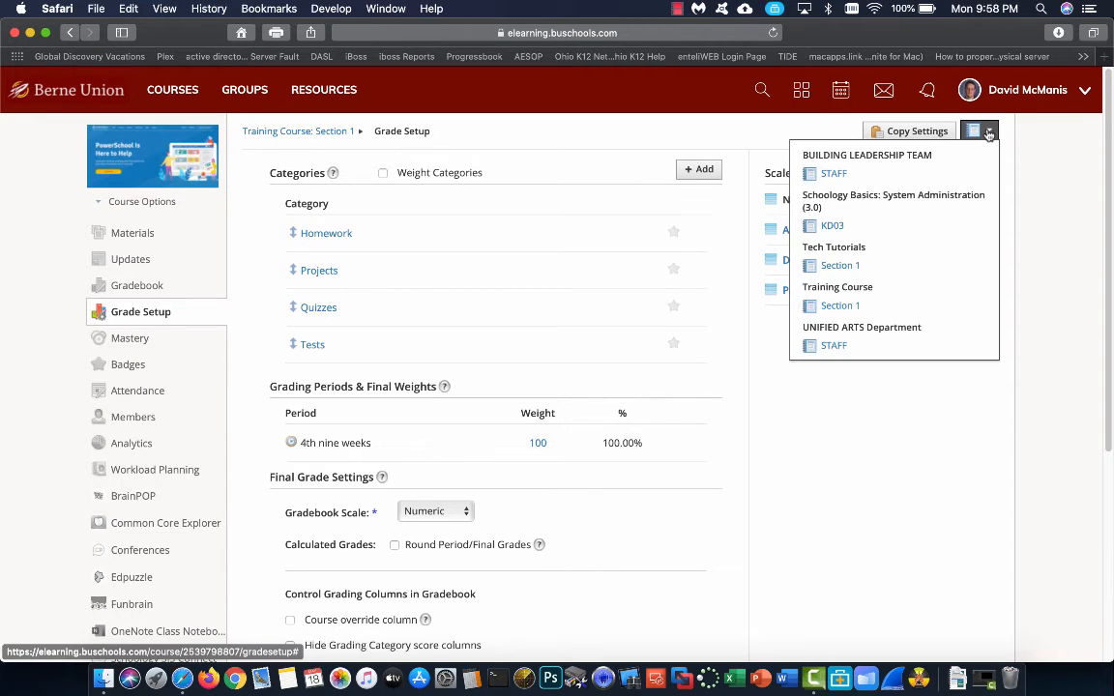
left_click(849, 267)
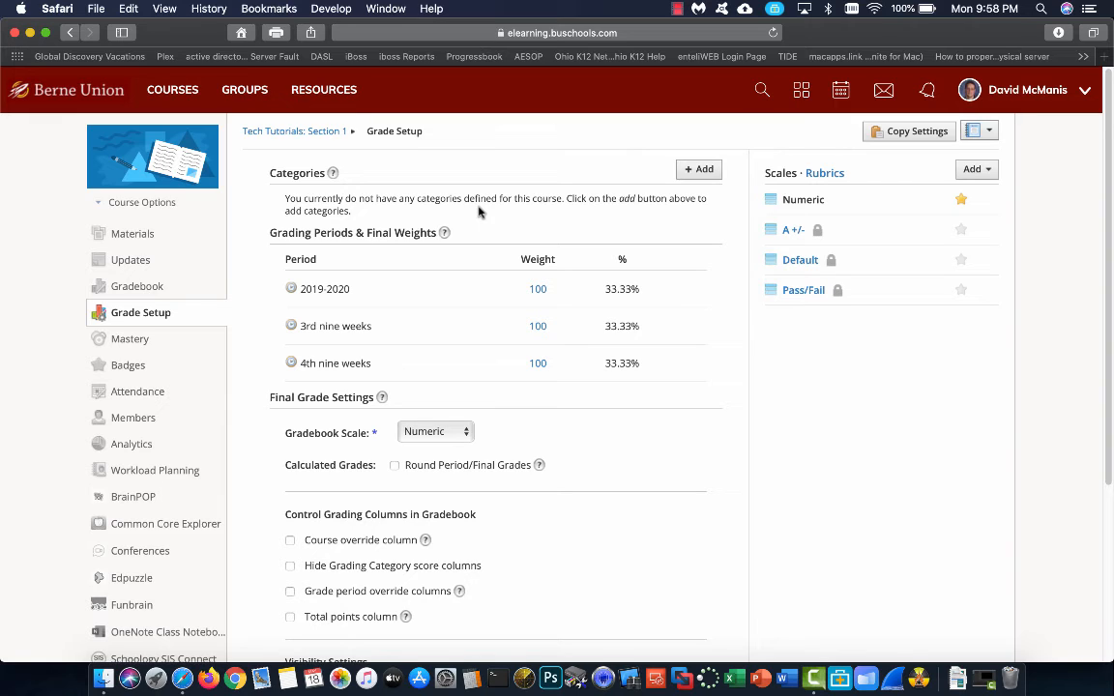
left_click(980, 131)
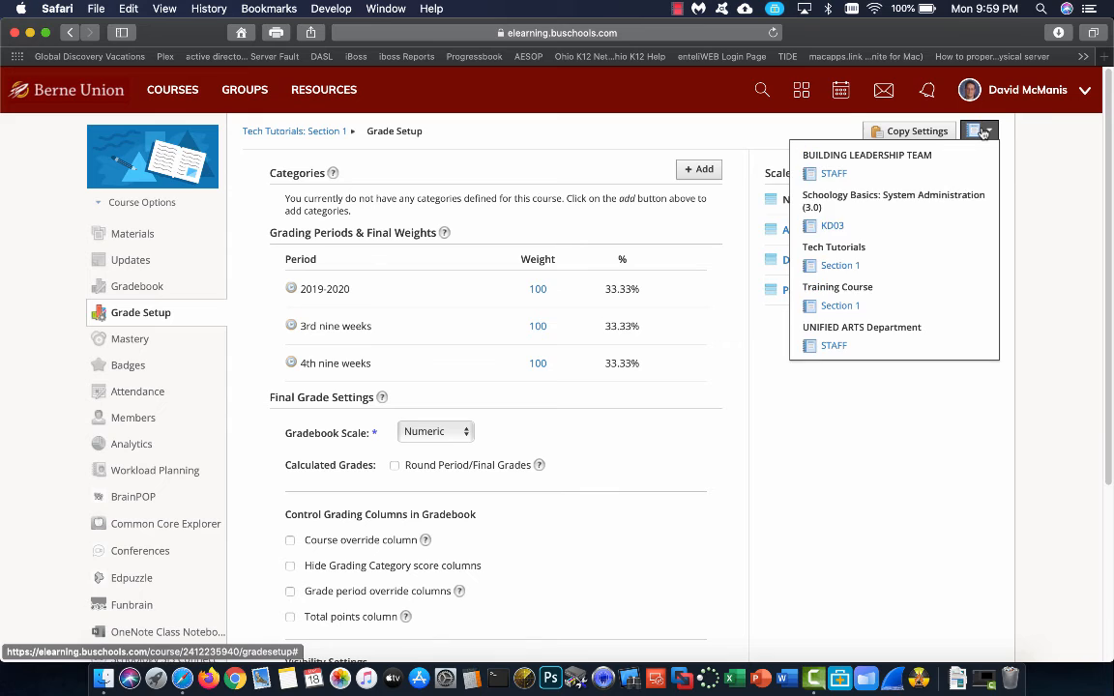
left_click(842, 305)
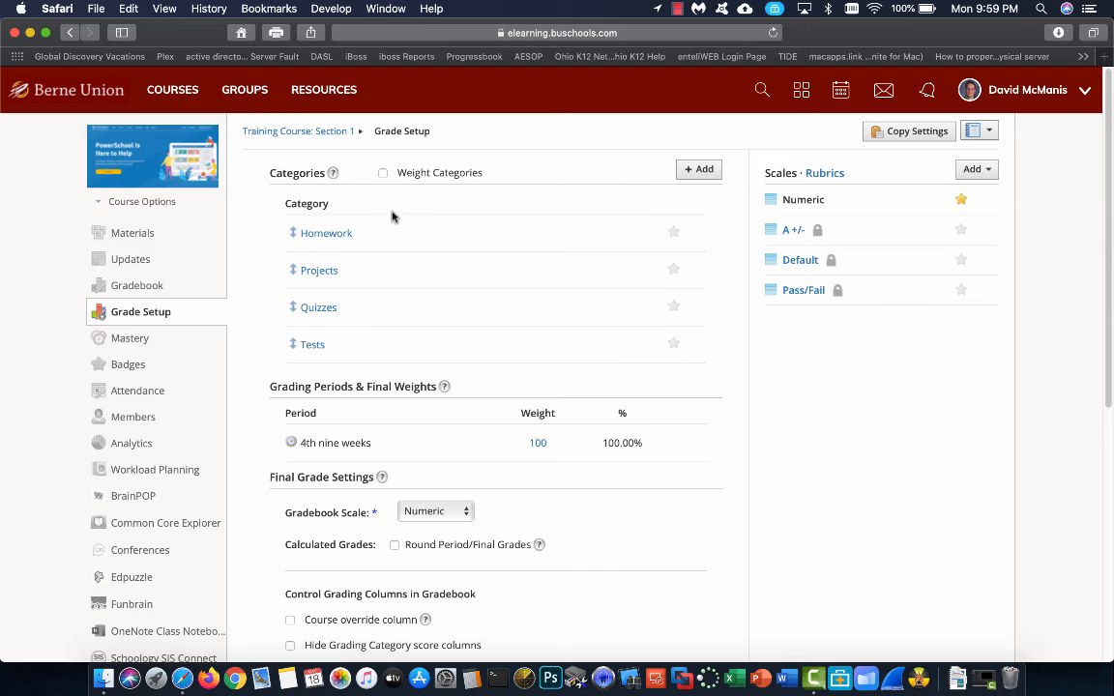
Copy the categories, grading scales and rubrics to Tech Tutorials: Section 1 and open that course's grade setup.
left_click(904, 136)
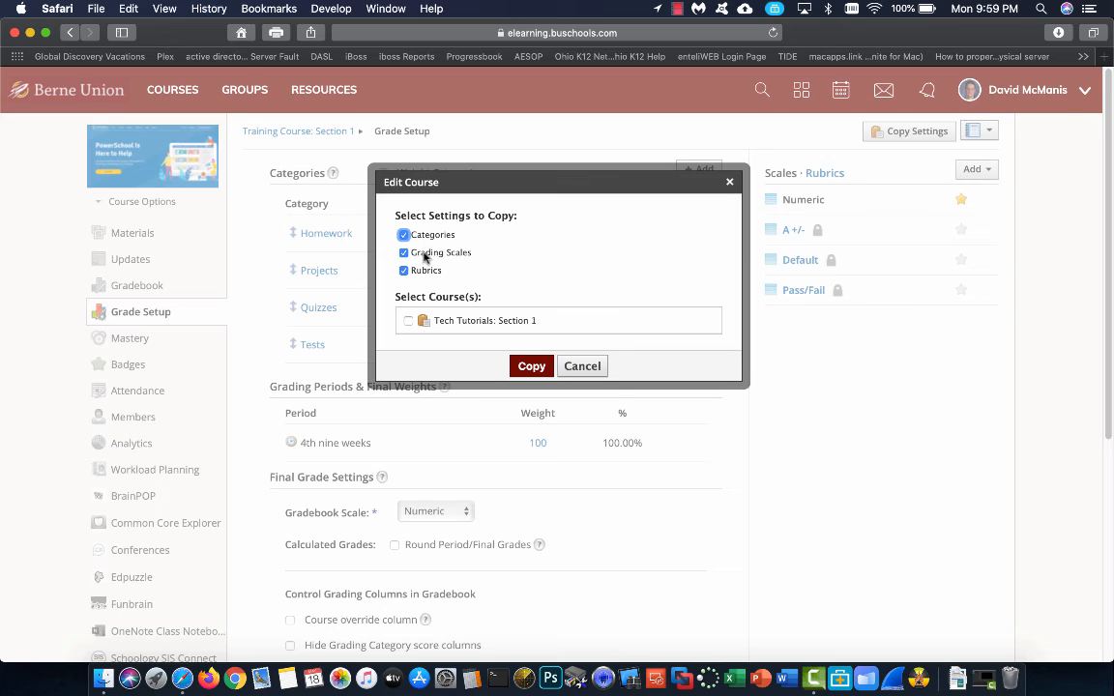
left_click(408, 320)
left_click(527, 365)
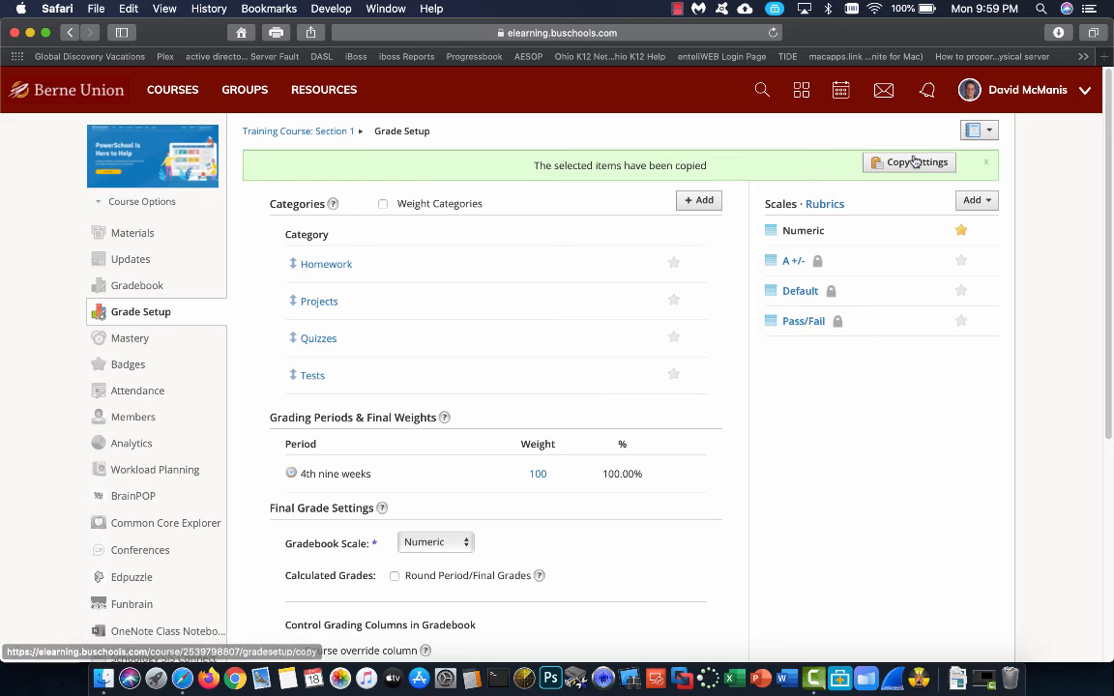
left_click(979, 130)
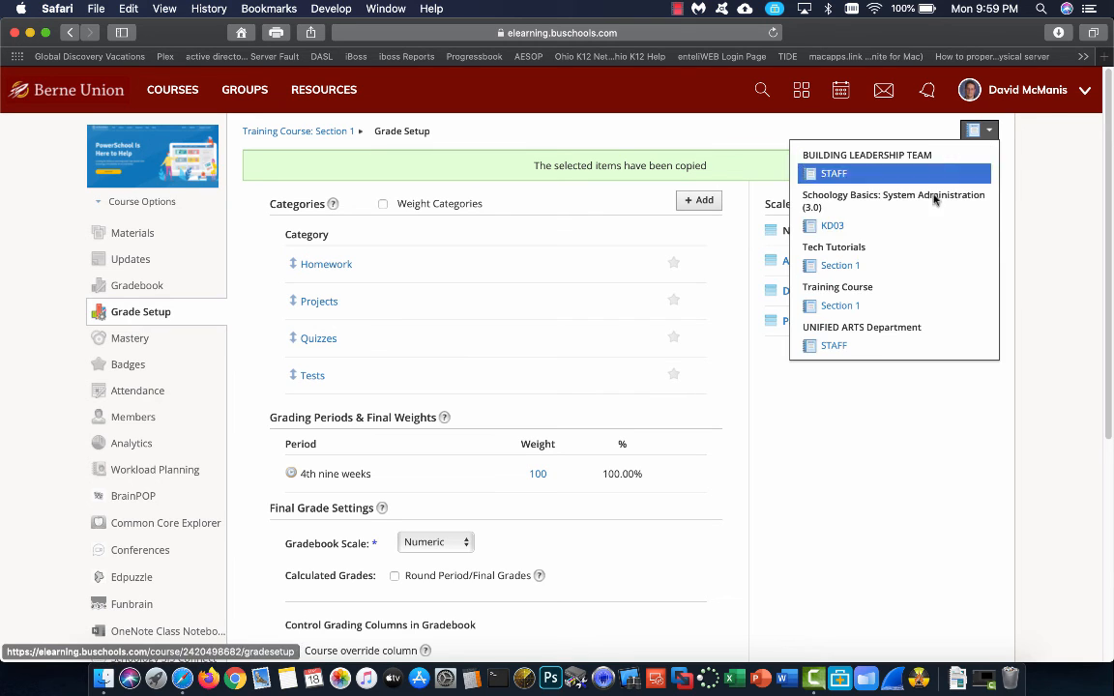
left_click(841, 265)
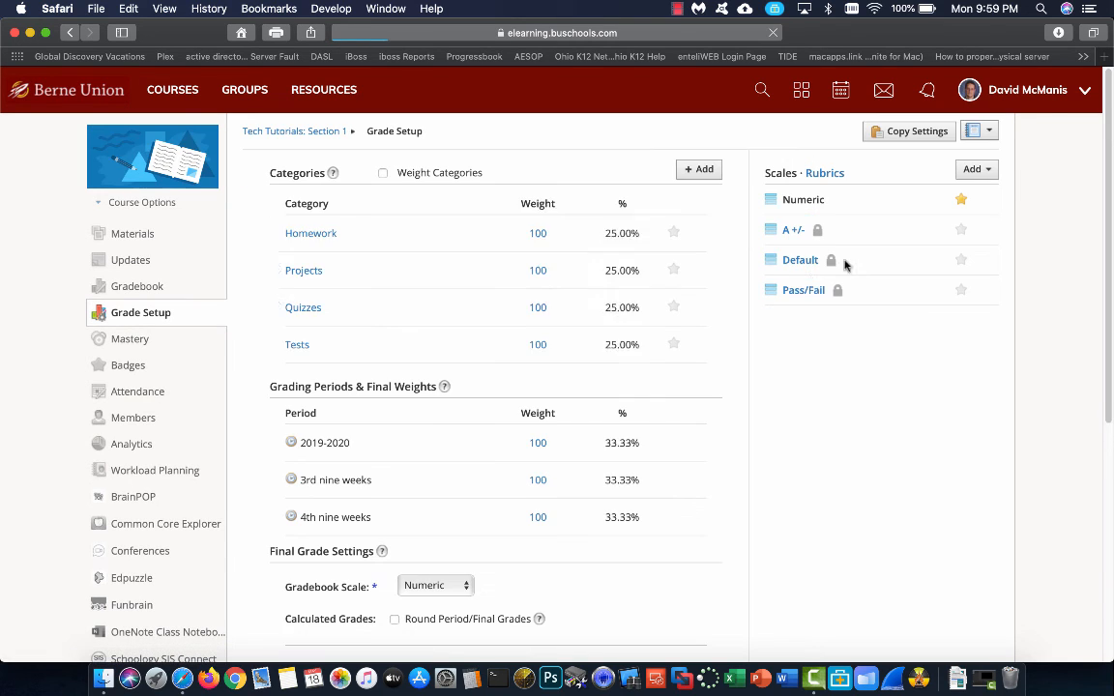